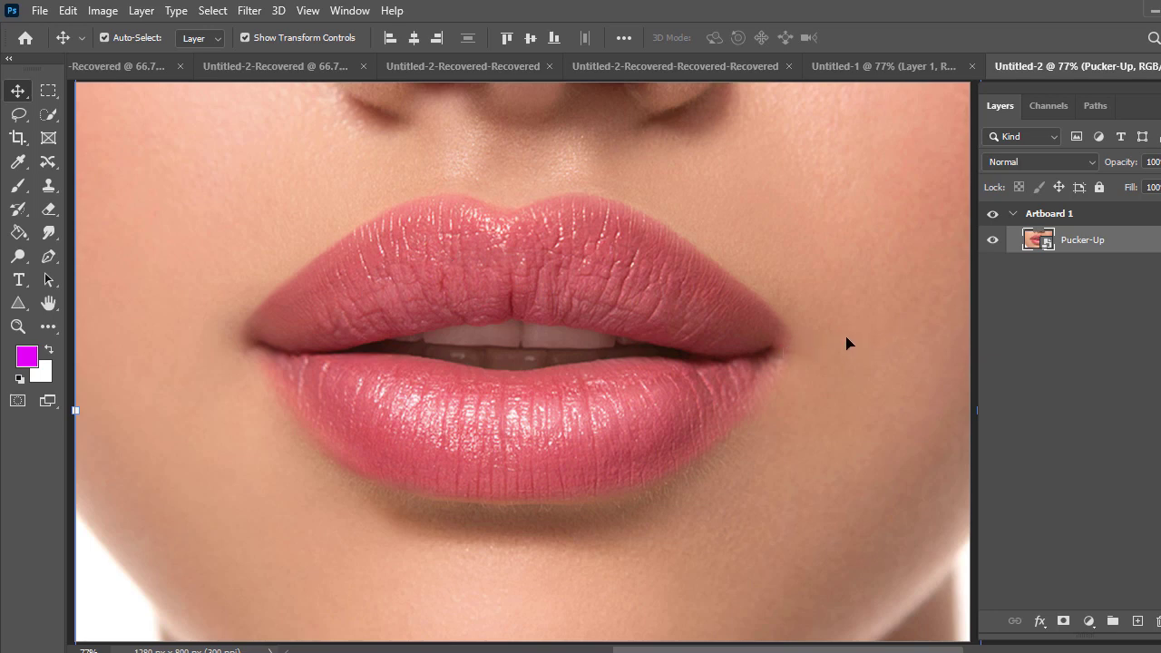
Rasterize the Pucker-Up layer, duplicate it, and add an empty Layer 1 above the copies.
{"action": "right_click", "coordinate": [1120, 247]}
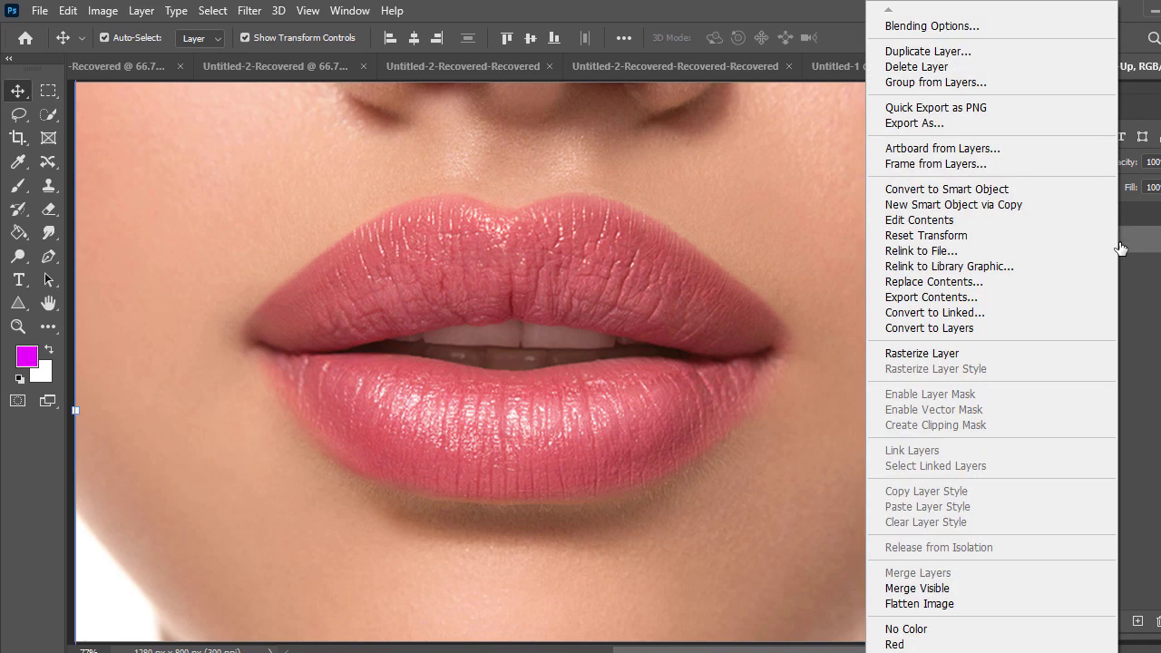
{"action": "left_click", "coordinate": [943, 355]}
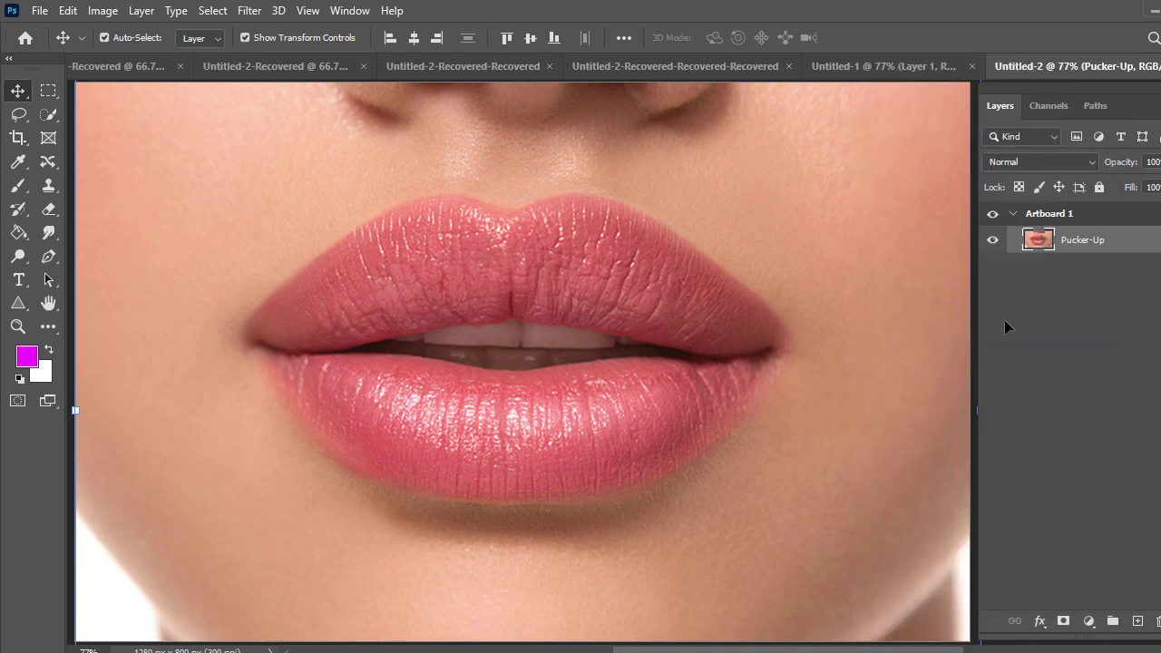
{"action": "left_click_drag", "start_coordinate": [1095, 241], "coordinate": [1137, 622]}
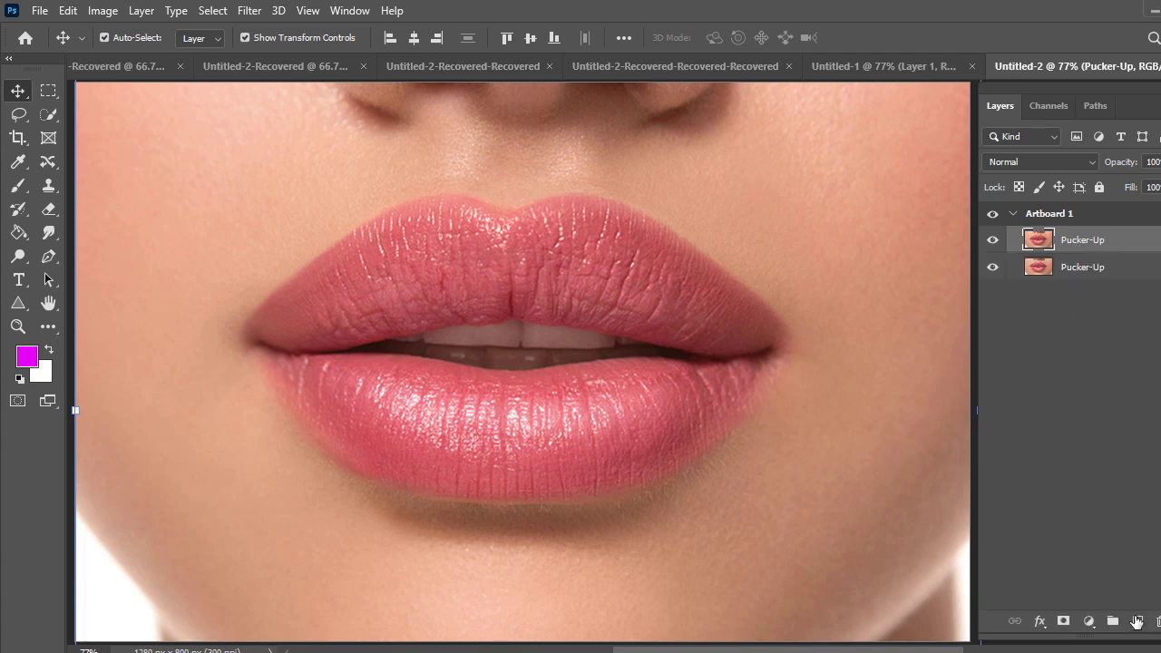
{"action": "left_click", "coordinate": [1137, 622]}
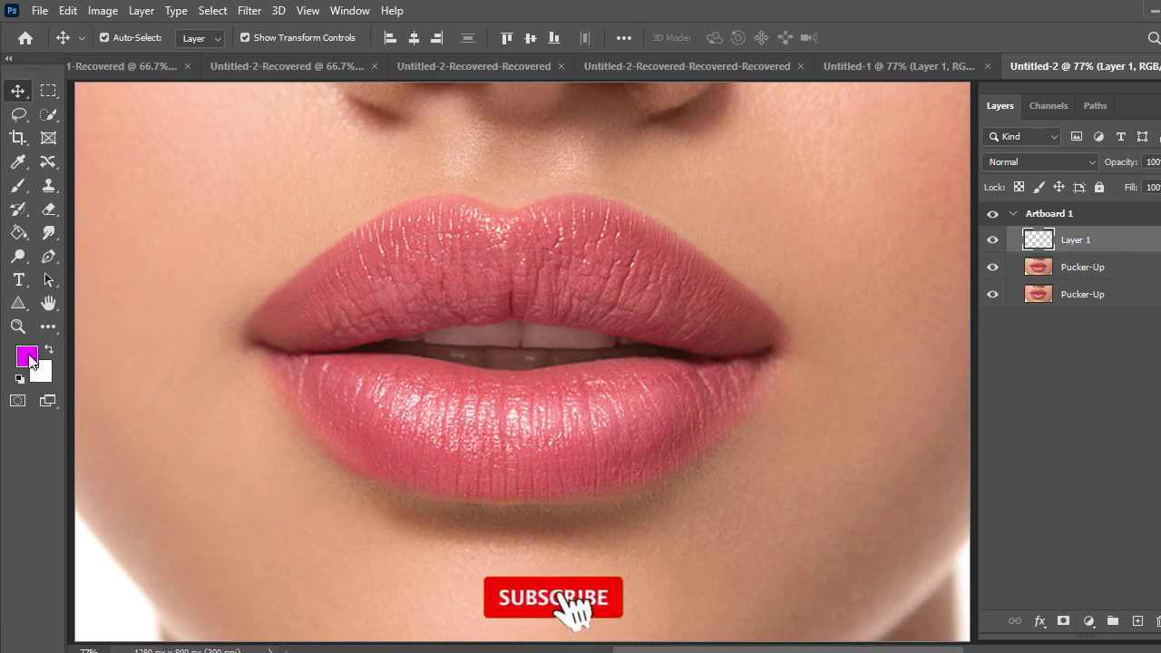
Change the foreground colour from magenta to bright red, hex fd1313.
{"action": "left_click", "coordinate": [28, 356]}
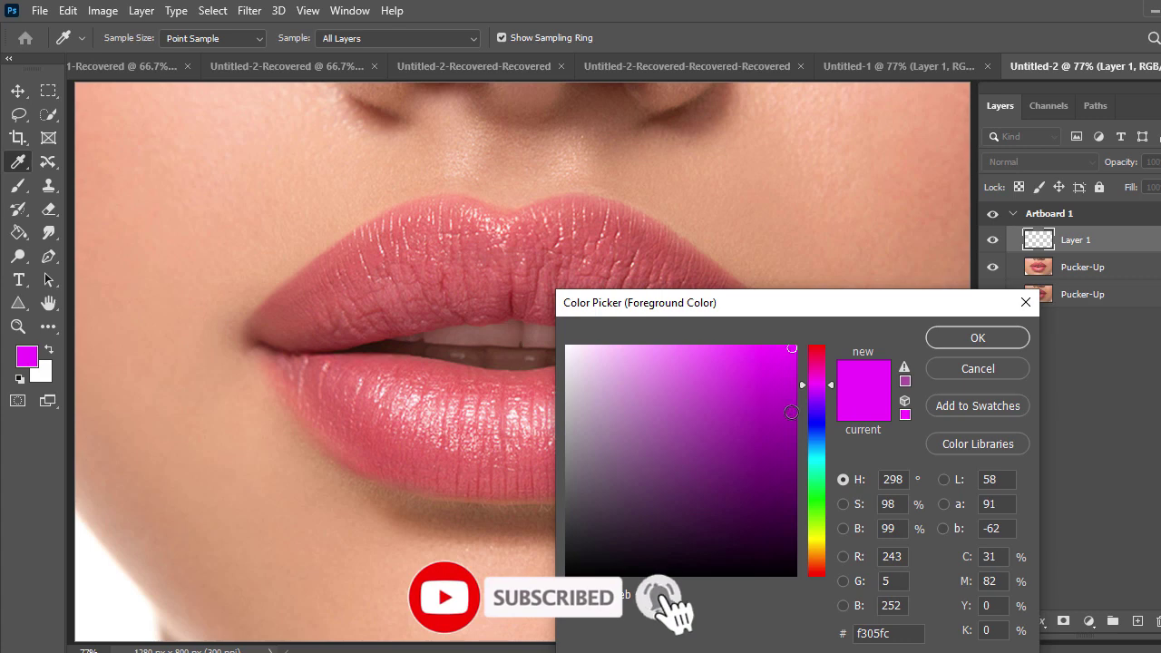
{"action": "left_click_drag", "start_coordinate": [821, 392], "coordinate": [819, 340]}
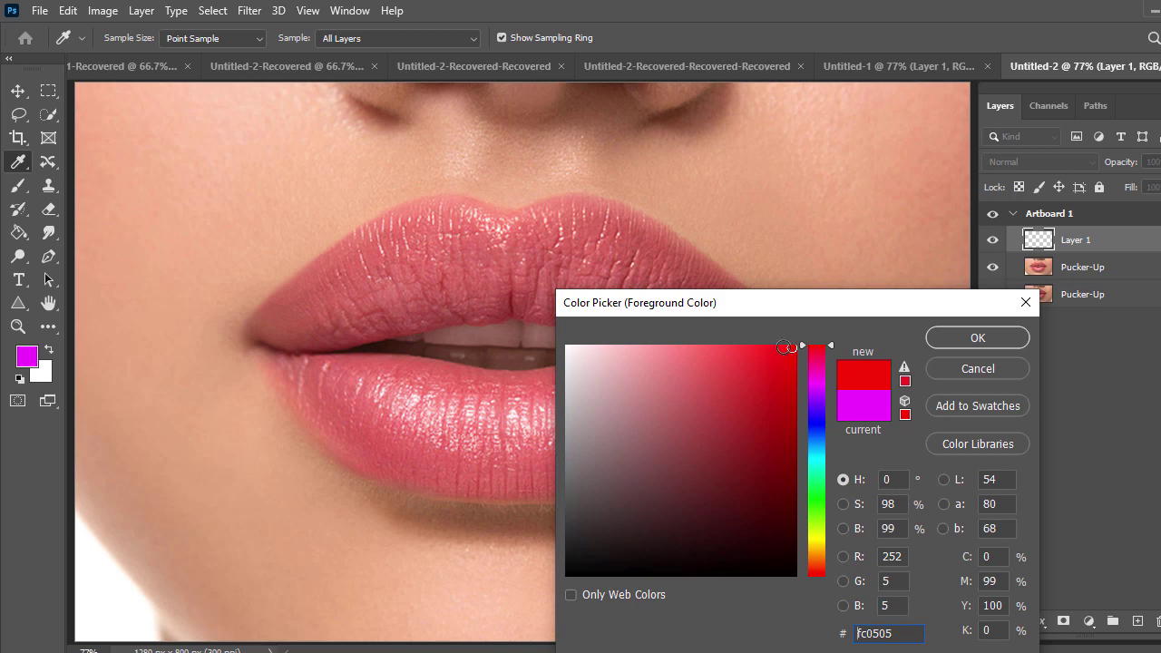
{"action": "left_click", "coordinate": [780, 347]}
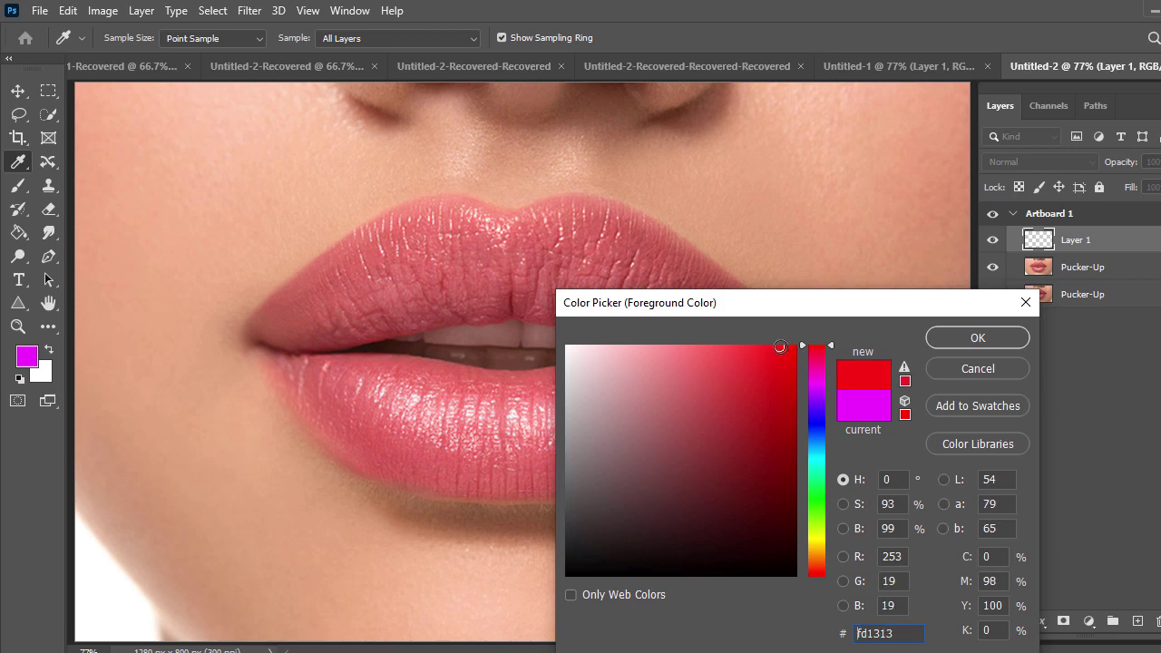
{"action": "left_click", "coordinate": [964, 336]}
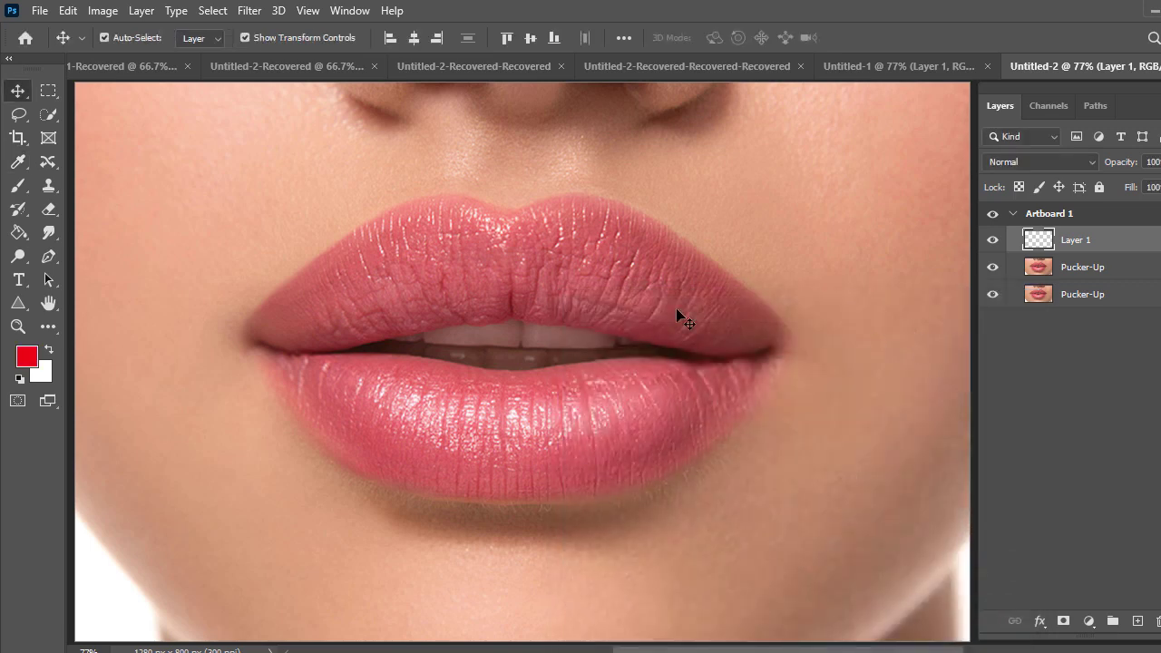
Switch to the Brush tool and set a soft round brush to 75 px with 0% hardness.
{"action": "left_click", "coordinate": [18, 189]}
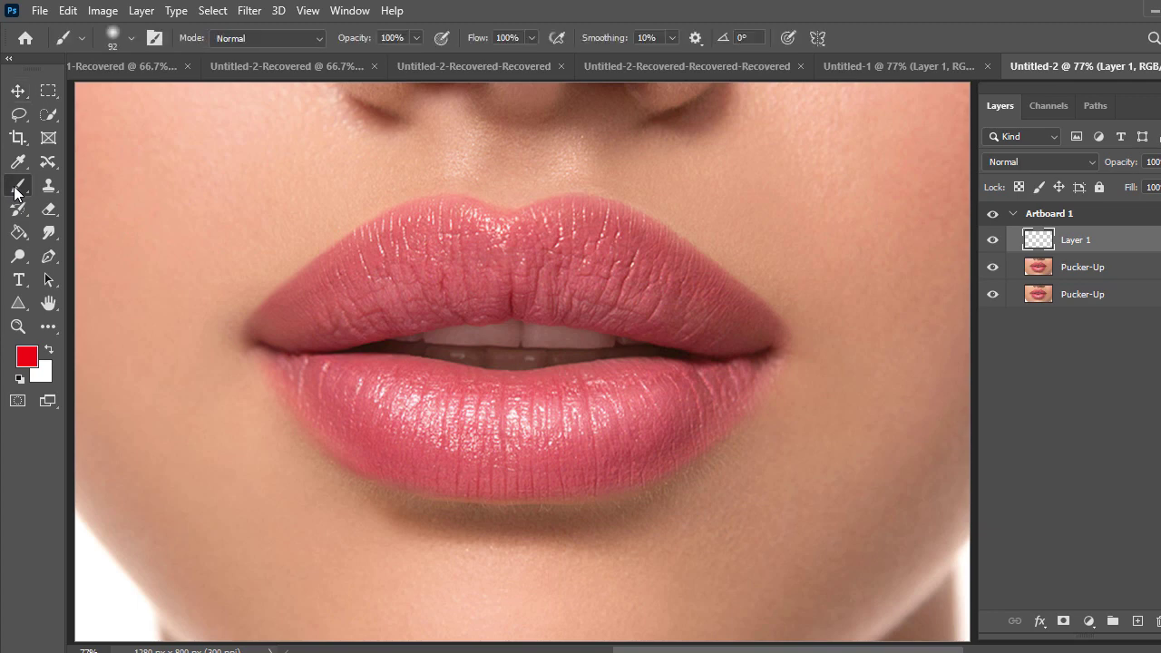
{"action": "right_click", "coordinate": [363, 308]}
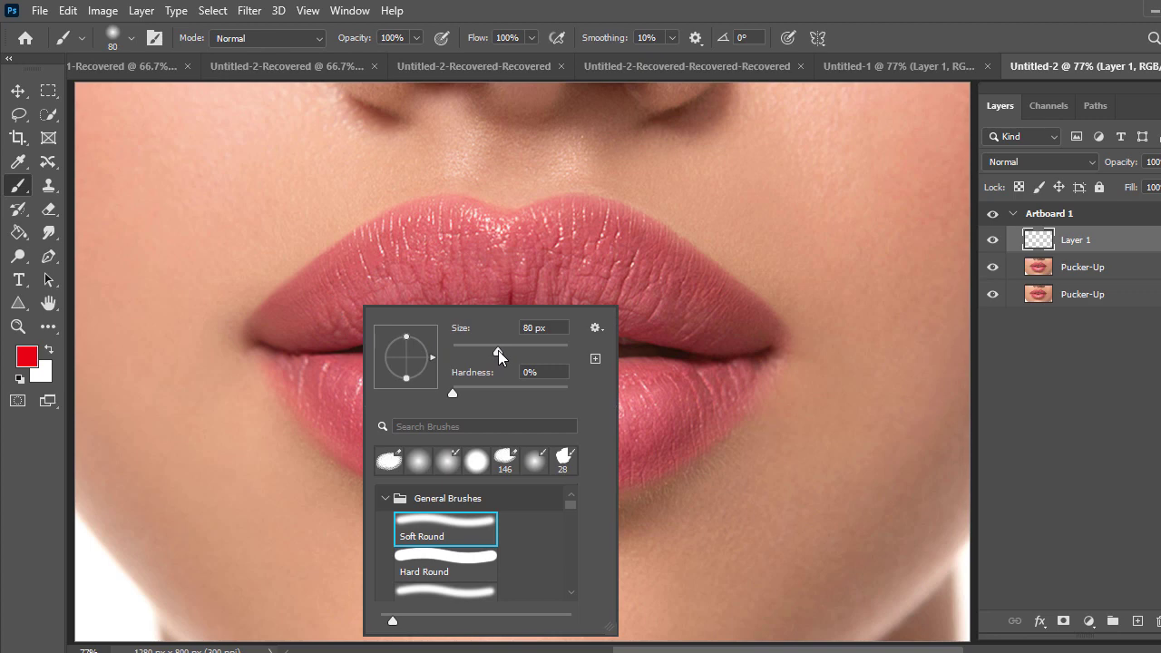
{"action": "left_click_drag", "start_coordinate": [498, 350], "coordinate": [495, 350]}
Paint solid red over the upper and lower lips on Layer 1, leaving the mouth opening bare.
{"action": "key", "text": "Return"}
{"action": "left_click", "coordinate": [270, 335]}
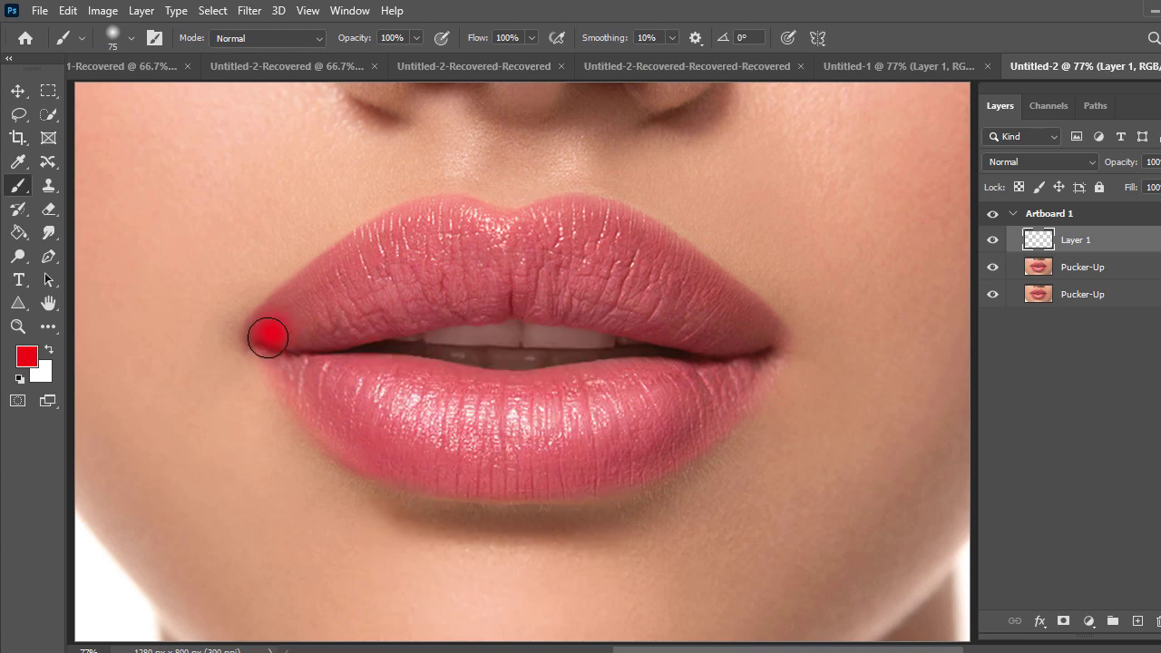
{"action": "mouse_move", "coordinate": [267, 337]}
{"action": "left_mouse_down"}
{"action": "mouse_move", "coordinate": [414, 229]}
{"action": "mouse_move", "coordinate": [473, 222]}
{"action": "mouse_move", "coordinate": [513, 238]}
{"action": "mouse_move", "coordinate": [586, 222]}
{"action": "mouse_move", "coordinate": [694, 276]}
{"action": "mouse_move", "coordinate": [760, 346]}
{"action": "mouse_move", "coordinate": [714, 410]}
{"action": "mouse_move", "coordinate": [669, 445]}
{"action": "mouse_move", "coordinate": [523, 477]}
{"action": "mouse_move", "coordinate": [356, 441]}
{"action": "mouse_move", "coordinate": [272, 345]}
{"action": "left_mouse_up"}
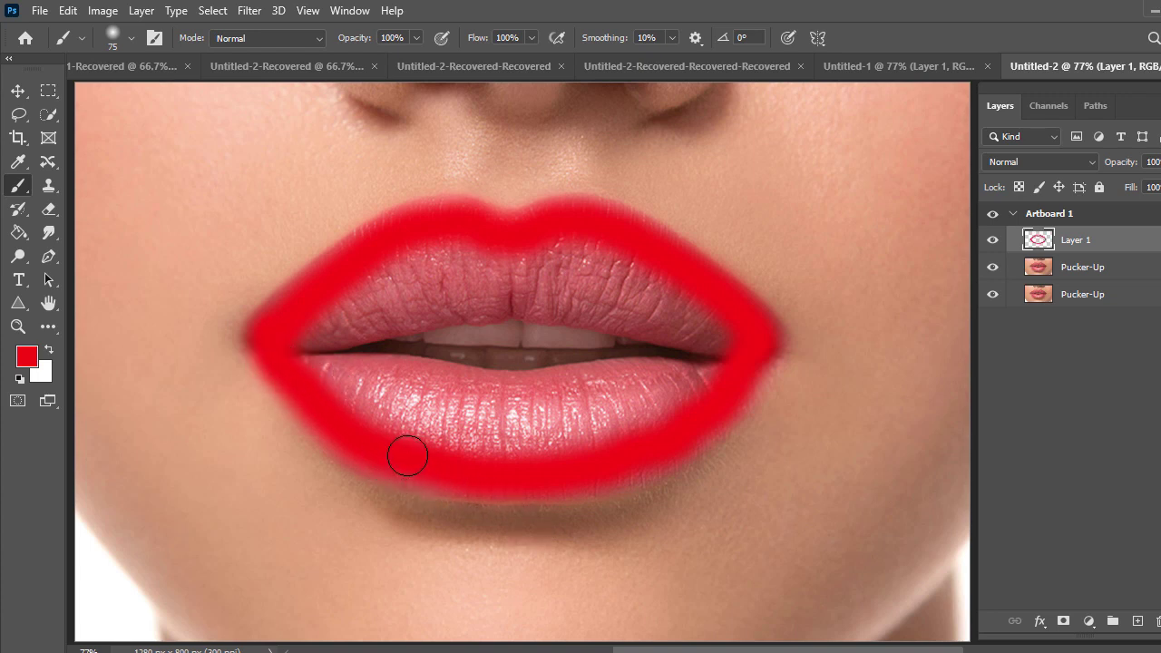
{"action": "mouse_move", "coordinate": [449, 468]}
{"action": "left_mouse_down"}
{"action": "mouse_move", "coordinate": [596, 469]}
{"action": "mouse_move", "coordinate": [648, 454]}
{"action": "mouse_move", "coordinate": [700, 424]}
{"action": "mouse_move", "coordinate": [710, 387]}
{"action": "mouse_move", "coordinate": [634, 423]}
{"action": "mouse_move", "coordinate": [447, 443]}
{"action": "mouse_move", "coordinate": [312, 377]}
{"action": "mouse_move", "coordinate": [472, 388]}
{"action": "mouse_move", "coordinate": [395, 398]}
{"action": "mouse_move", "coordinate": [568, 404]}
{"action": "mouse_move", "coordinate": [690, 386]}
{"action": "mouse_move", "coordinate": [396, 381]}
{"action": "left_mouse_up"}
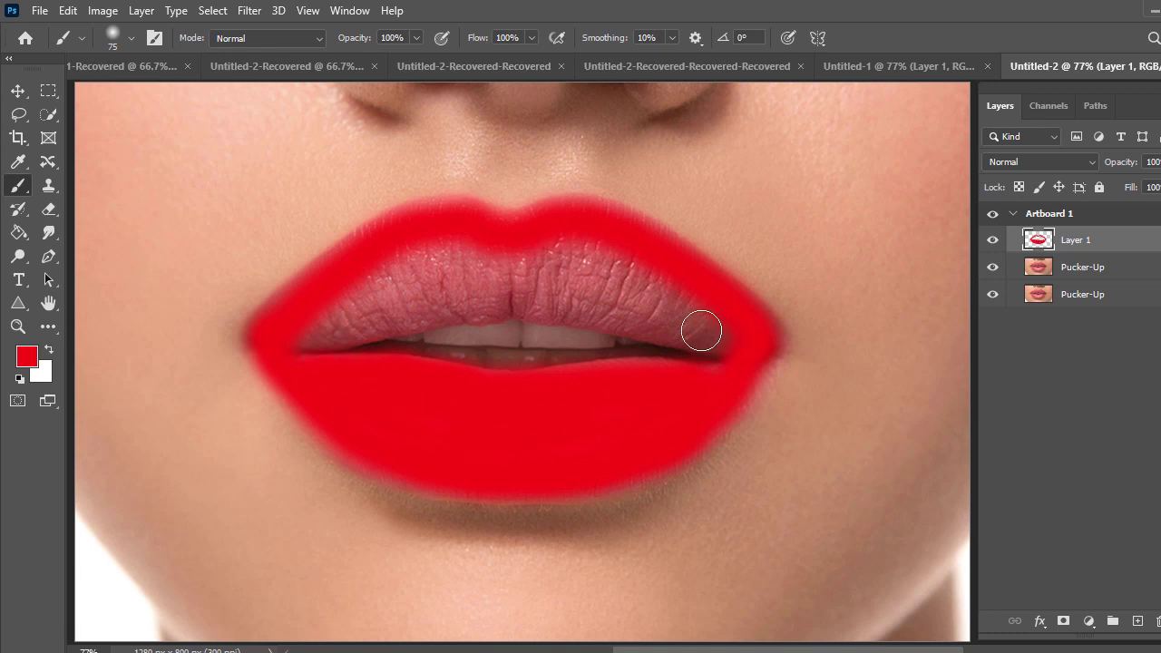
{"action": "mouse_move", "coordinate": [703, 322]}
{"action": "left_mouse_down"}
{"action": "mouse_move", "coordinate": [486, 312]}
{"action": "mouse_move", "coordinate": [303, 342]}
{"action": "mouse_move", "coordinate": [679, 306]}
{"action": "mouse_move", "coordinate": [538, 274]}
{"action": "mouse_move", "coordinate": [546, 254]}
{"action": "mouse_move", "coordinate": [578, 427]}
{"action": "mouse_move", "coordinate": [634, 381]}
{"action": "mouse_move", "coordinate": [704, 383]}
{"action": "mouse_move", "coordinate": [644, 391]}
{"action": "mouse_move", "coordinate": [396, 266]}
{"action": "mouse_move", "coordinate": [327, 280]}
{"action": "mouse_move", "coordinate": [336, 301]}
{"action": "left_mouse_up"}
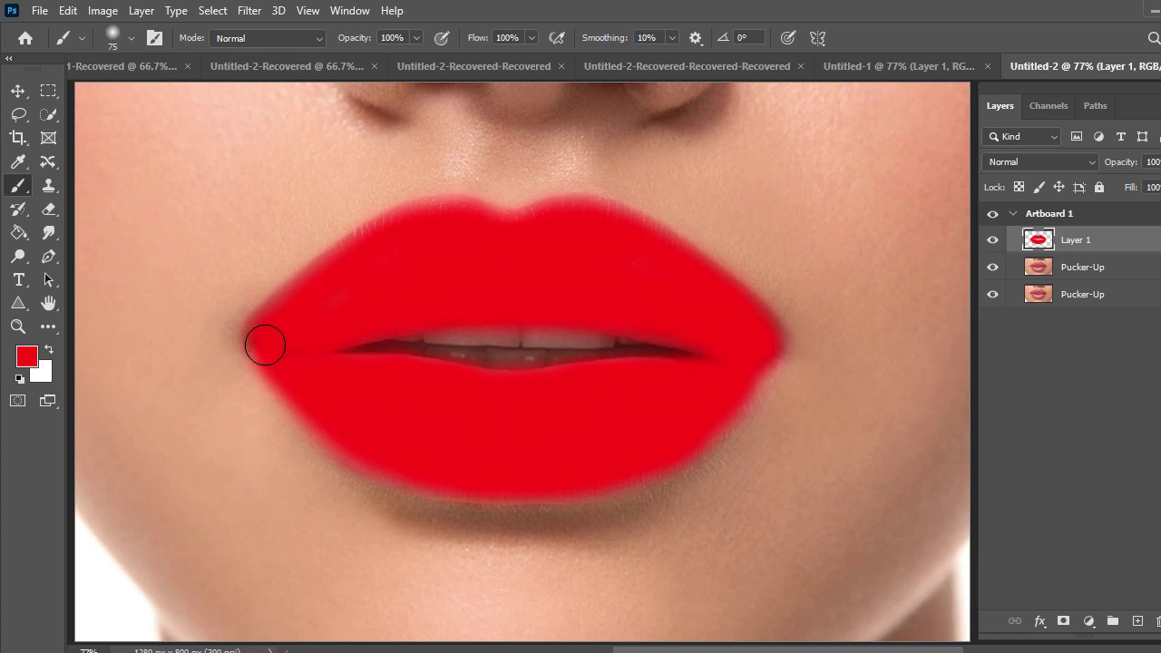
{"action": "left_click", "coordinate": [16, 90]}
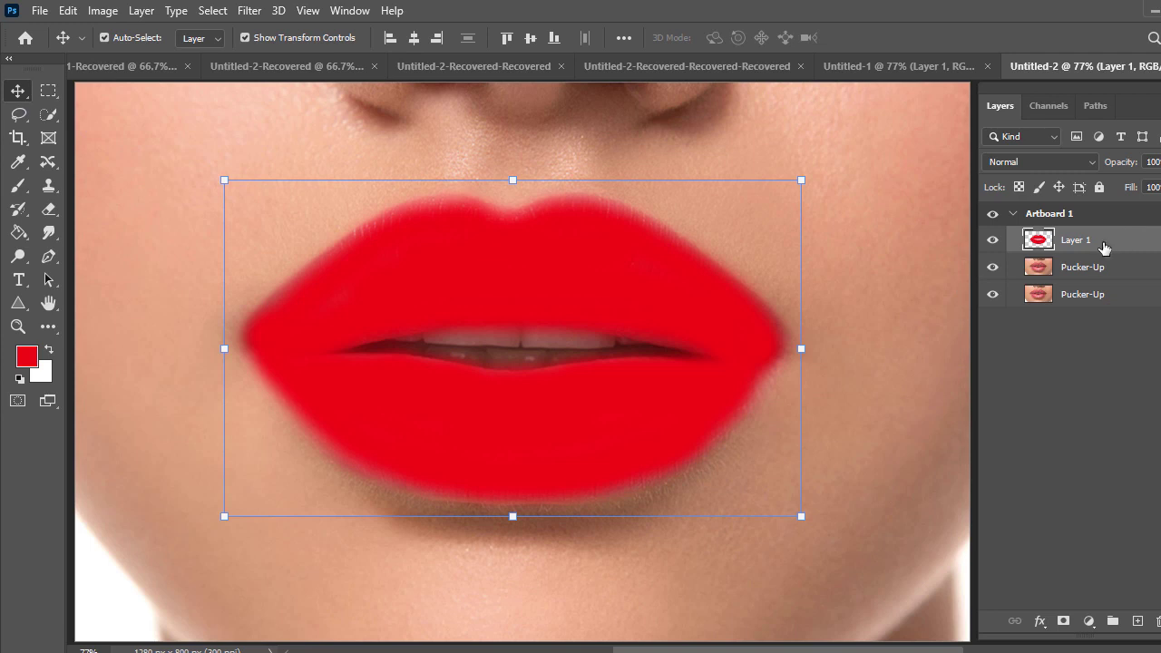
Apply a 5.2-pixel Gaussian Blur to Layer 1's red lip paint.
{"action": "left_click", "coordinate": [250, 11]}
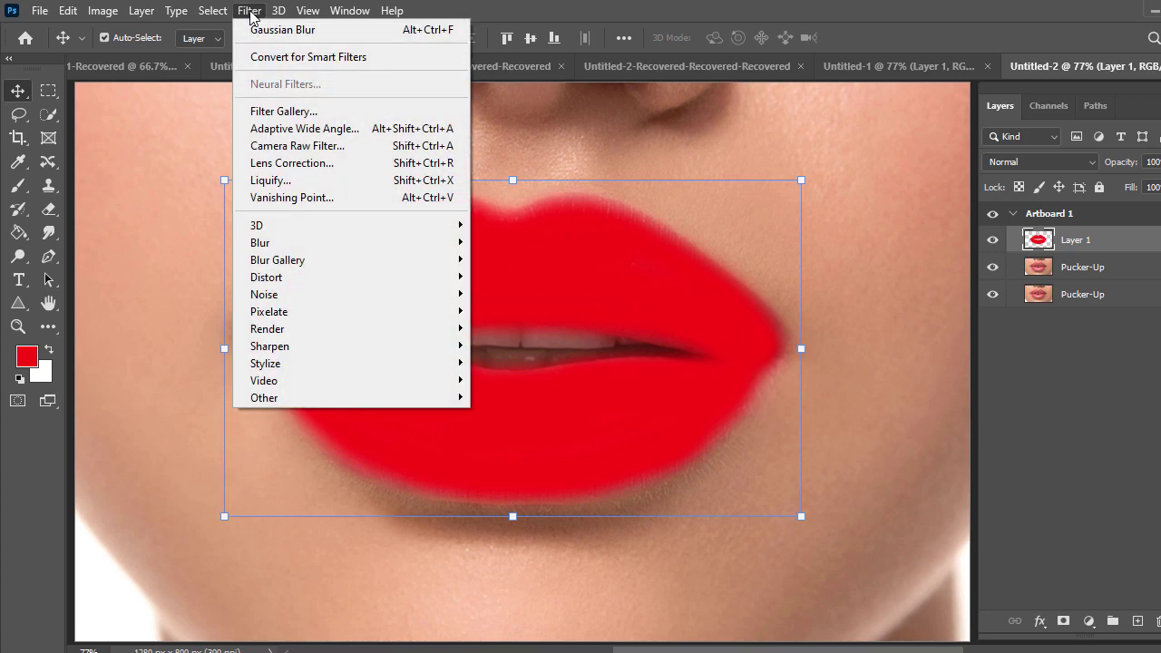
{"action": "mouse_move", "coordinate": [299, 243]}
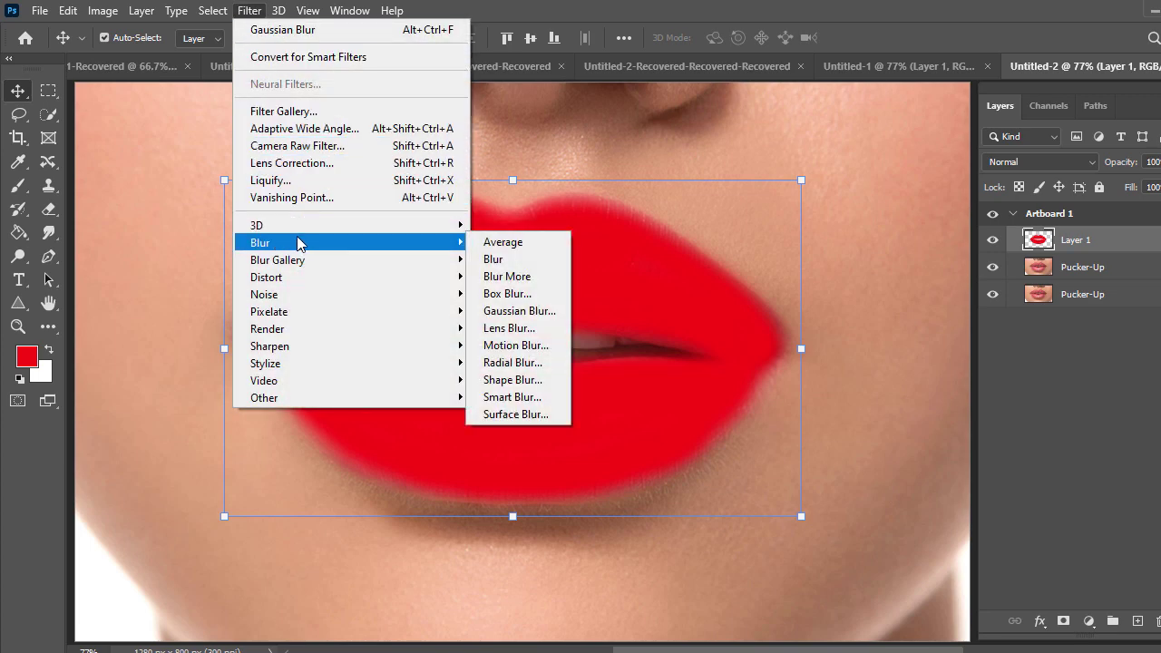
{"action": "left_click", "coordinate": [551, 313]}
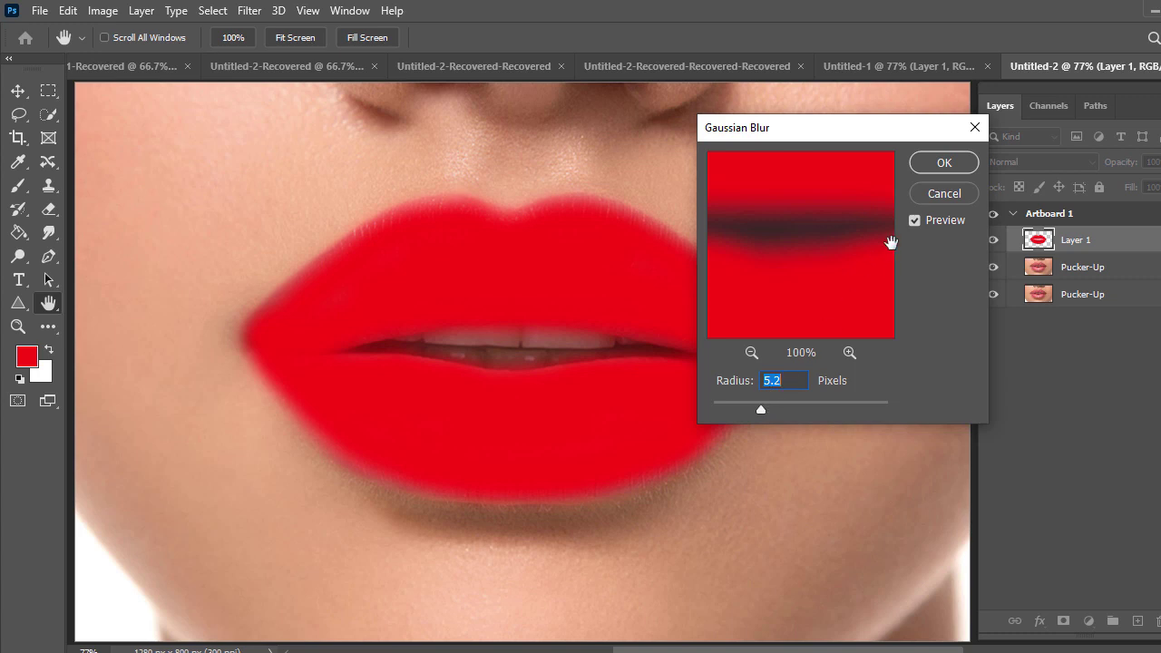
{"action": "left_click", "coordinate": [938, 165]}
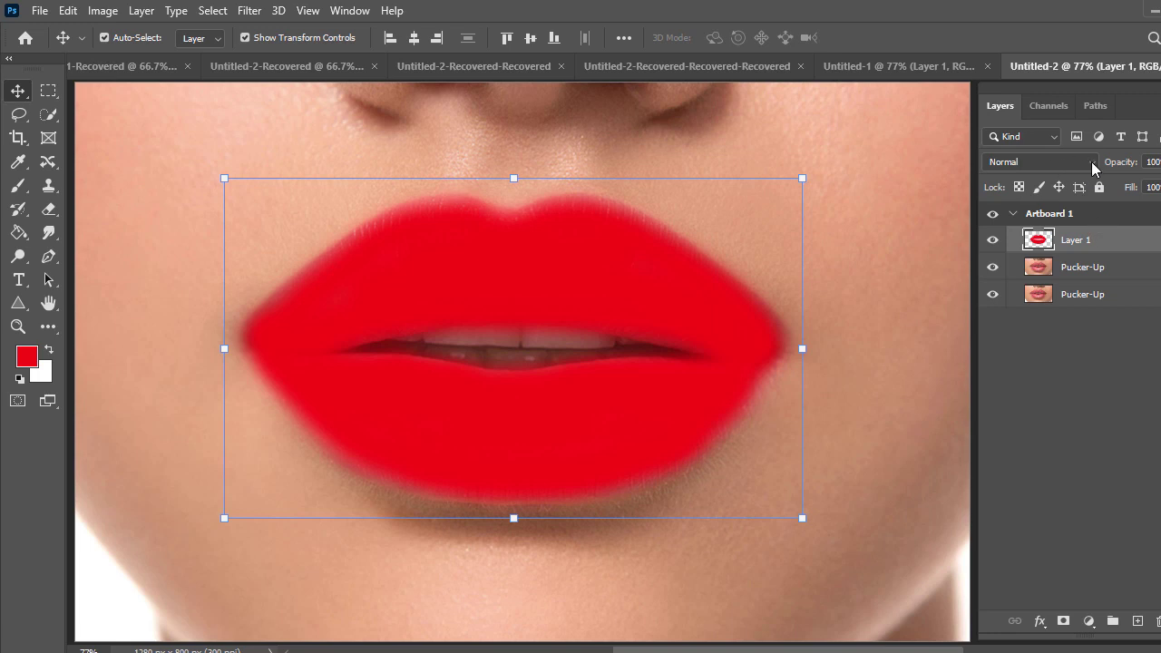
Set Layer 1's blend mode to Multiply and deselect it to view the red lipstick.
{"action": "left_click", "coordinate": [1093, 165]}
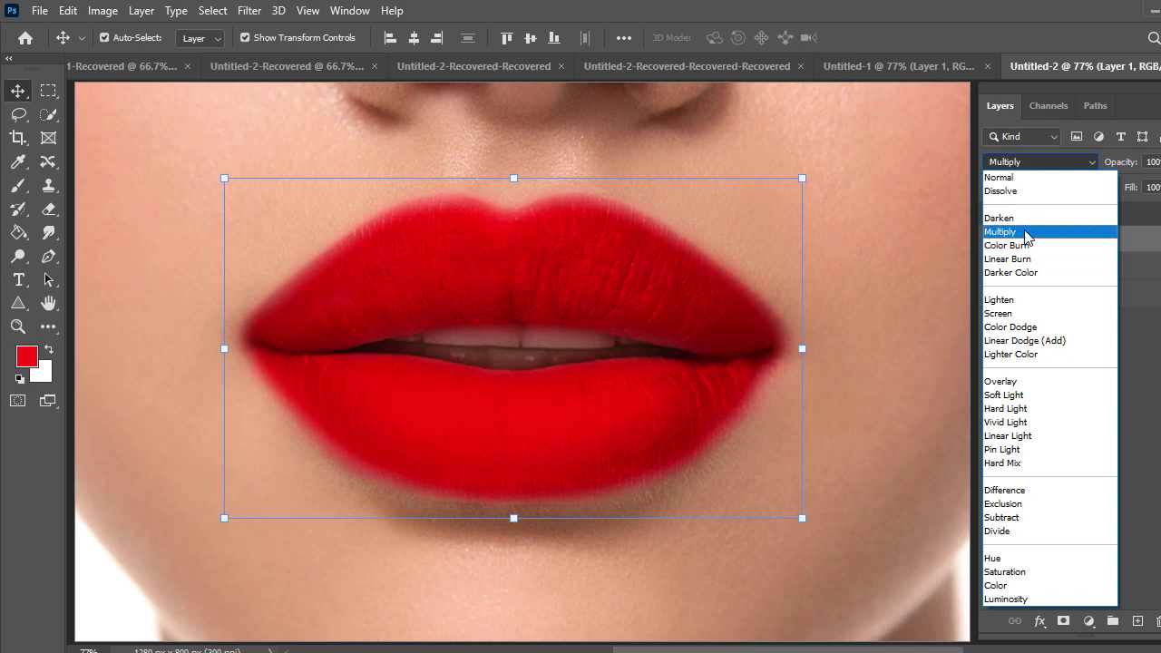
{"action": "left_click", "coordinate": [1019, 236]}
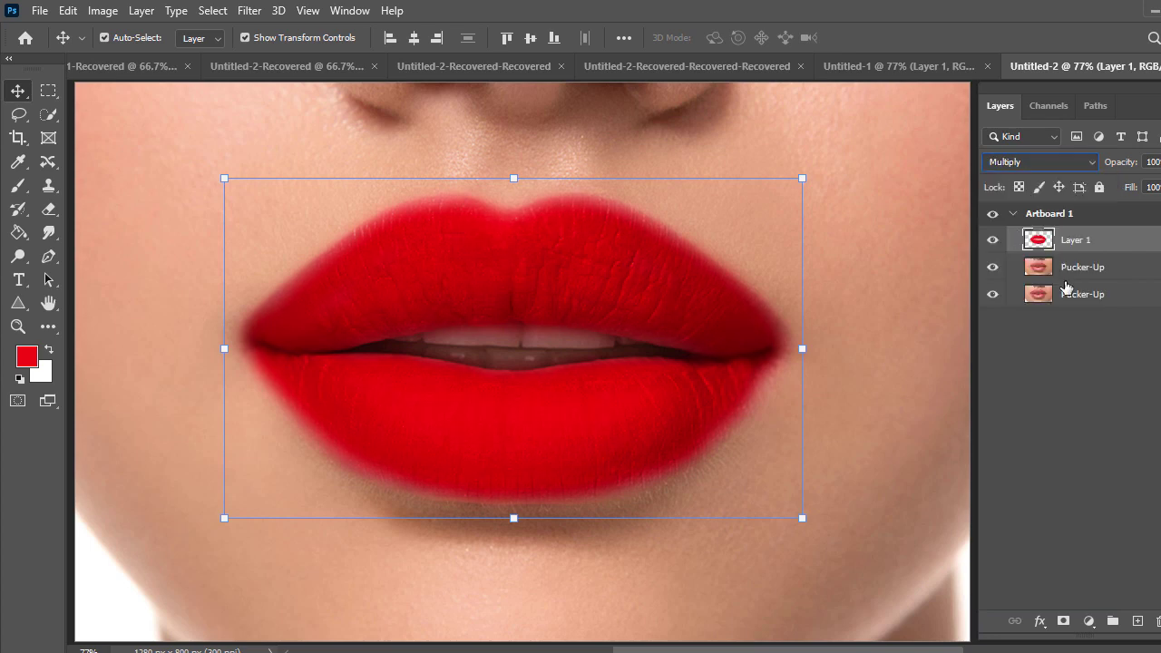
{"action": "left_click", "coordinate": [1062, 319]}
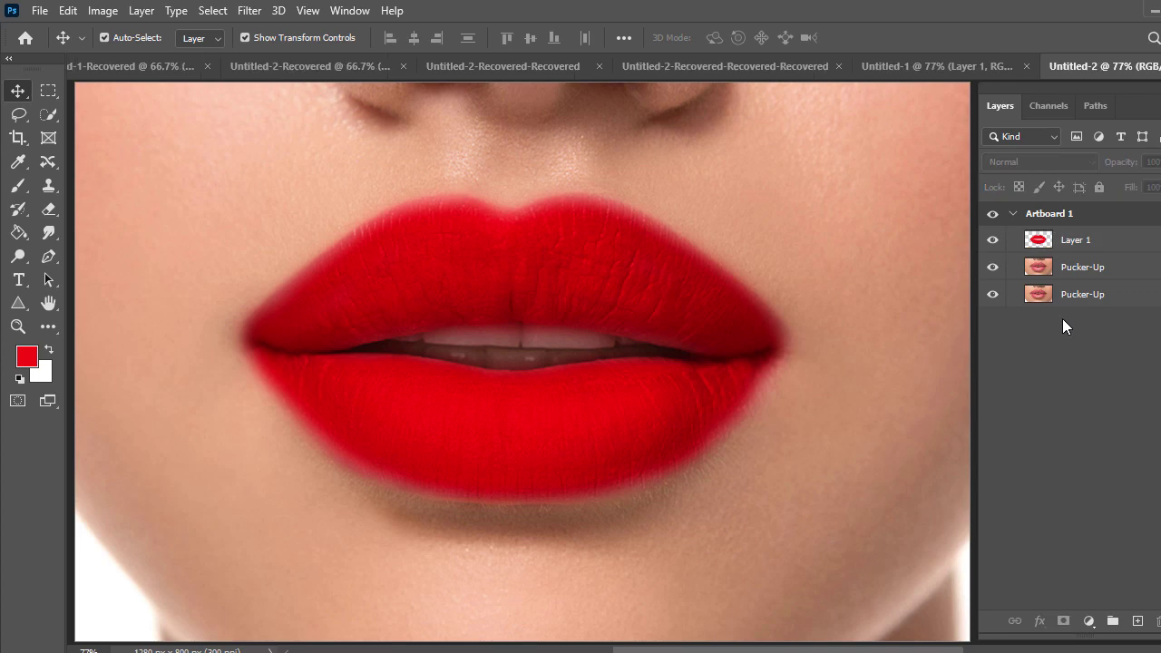
Hide the red Layer 1 and add a new empty Layer 2 above it.
{"action": "key", "text": "b"}
{"action": "left_click", "coordinate": [992, 240]}
{"action": "left_click", "coordinate": [1126, 236]}
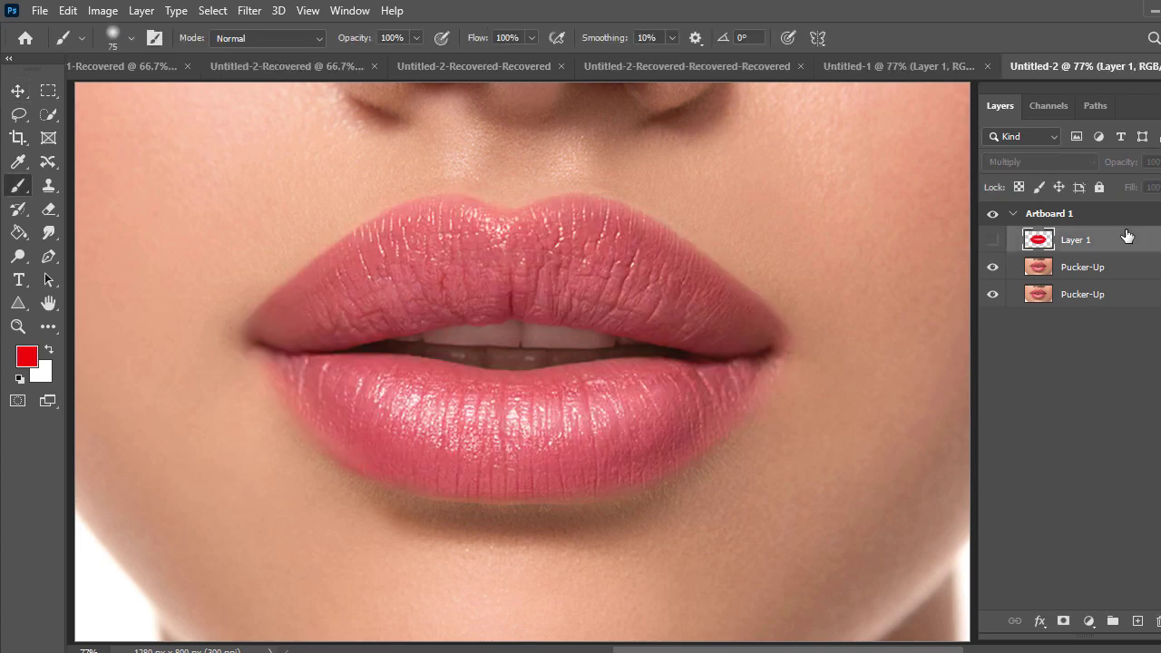
{"action": "left_click", "coordinate": [1138, 623]}
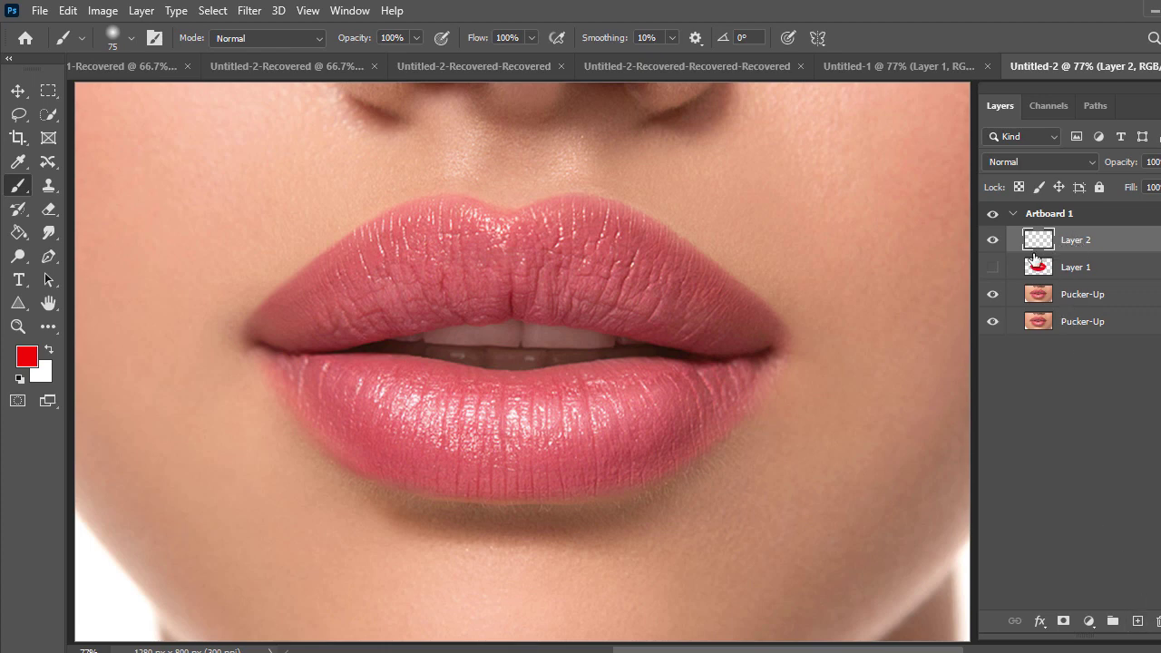
Change the foreground colour from red to magenta, hex f607ff.
{"action": "left_click", "coordinate": [28, 365]}
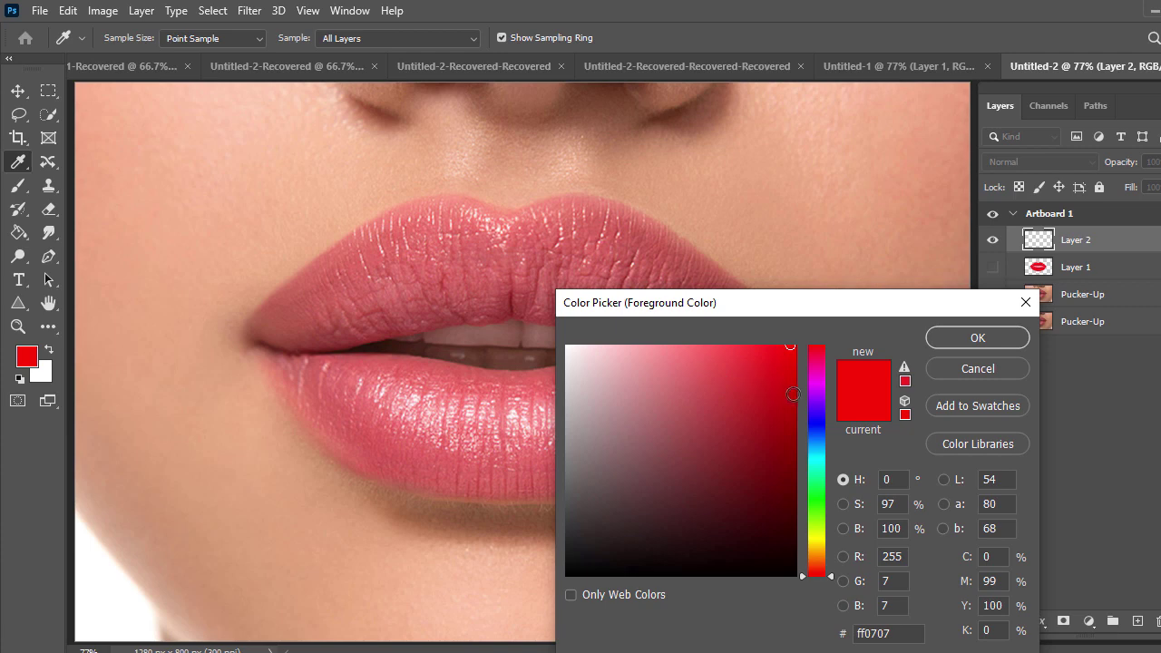
{"action": "left_click", "coordinate": [817, 377]}
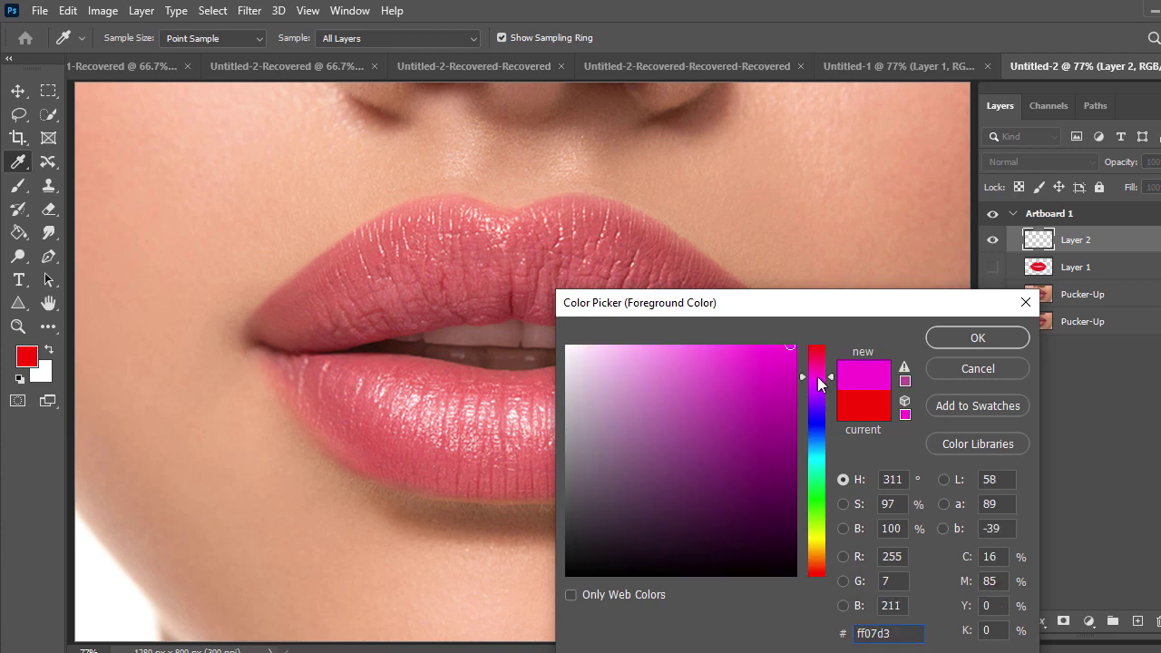
{"action": "left_click_drag", "start_coordinate": [817, 377], "coordinate": [817, 385]}
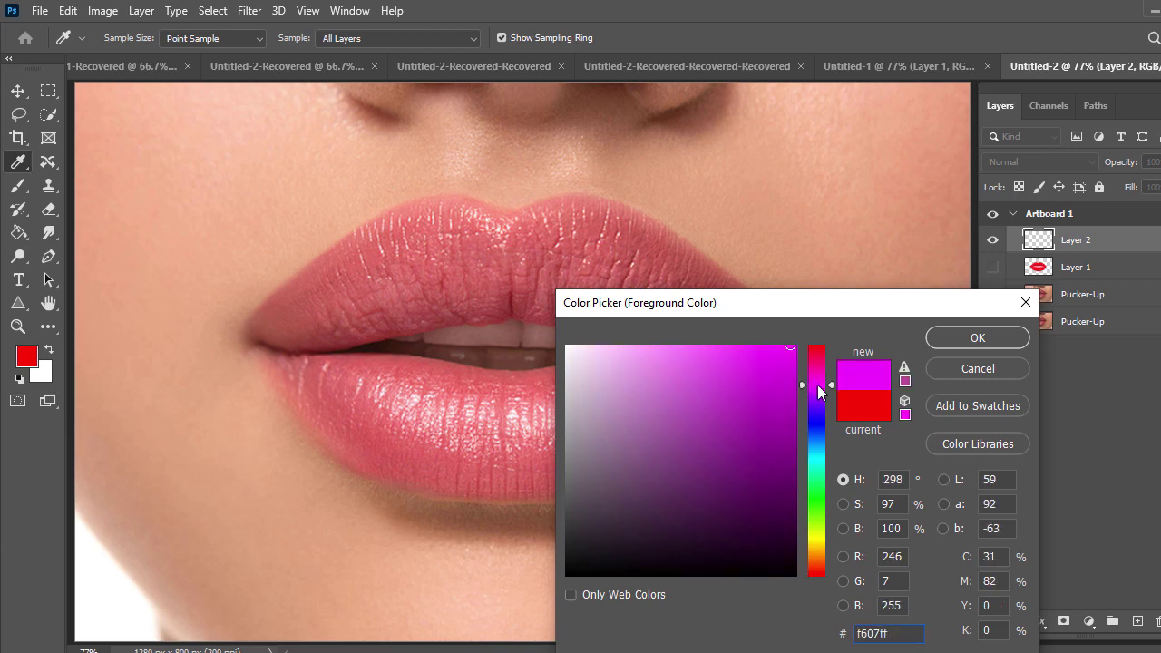
{"action": "left_click", "coordinate": [978, 337]}
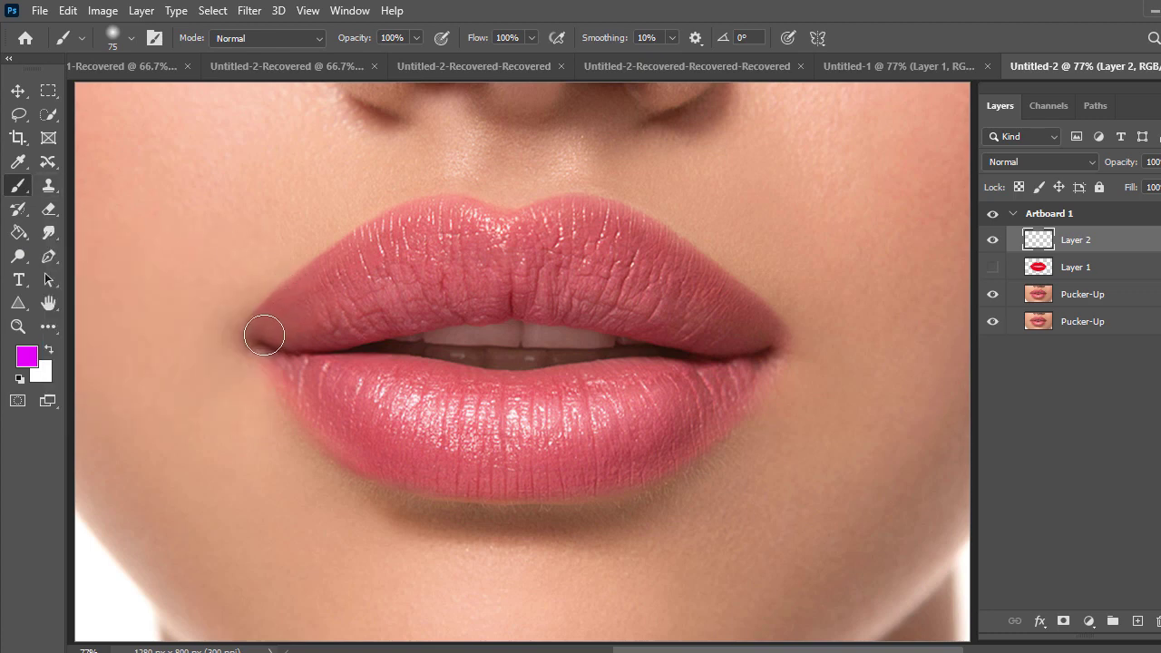
Paint solid magenta over the upper lip, lower lip and lip corners on Layer 2.
{"action": "mouse_move", "coordinate": [264, 336]}
{"action": "left_mouse_down"}
{"action": "mouse_move", "coordinate": [336, 272]}
{"action": "mouse_move", "coordinate": [421, 224]}
{"action": "mouse_move", "coordinate": [591, 219]}
{"action": "mouse_move", "coordinate": [692, 275]}
{"action": "mouse_move", "coordinate": [761, 344]}
{"action": "mouse_move", "coordinate": [728, 404]}
{"action": "mouse_move", "coordinate": [633, 465]}
{"action": "mouse_move", "coordinate": [514, 480]}
{"action": "mouse_move", "coordinate": [404, 472]}
{"action": "mouse_move", "coordinate": [327, 418]}
{"action": "mouse_move", "coordinate": [274, 350]}
{"action": "mouse_move", "coordinate": [407, 436]}
{"action": "mouse_move", "coordinate": [394, 408]}
{"action": "mouse_move", "coordinate": [314, 380]}
{"action": "mouse_move", "coordinate": [466, 451]}
{"action": "mouse_move", "coordinate": [653, 428]}
{"action": "mouse_move", "coordinate": [713, 382]}
{"action": "mouse_move", "coordinate": [452, 406]}
{"action": "mouse_move", "coordinate": [517, 431]}
{"action": "mouse_move", "coordinate": [618, 416]}
{"action": "mouse_move", "coordinate": [677, 382]}
{"action": "left_mouse_up"}
{"action": "mouse_move", "coordinate": [598, 383]}
{"action": "left_mouse_down"}
{"action": "mouse_move", "coordinate": [493, 393]}
{"action": "mouse_move", "coordinate": [334, 370]}
{"action": "mouse_move", "coordinate": [306, 345]}
{"action": "mouse_move", "coordinate": [405, 284]}
{"action": "mouse_move", "coordinate": [319, 310]}
{"action": "mouse_move", "coordinate": [415, 271]}
{"action": "mouse_move", "coordinate": [656, 268]}
{"action": "mouse_move", "coordinate": [476, 257]}
{"action": "mouse_move", "coordinate": [664, 285]}
{"action": "mouse_move", "coordinate": [722, 338]}
{"action": "mouse_move", "coordinate": [603, 304]}
{"action": "mouse_move", "coordinate": [459, 306]}
{"action": "mouse_move", "coordinate": [335, 336]}
{"action": "mouse_move", "coordinate": [762, 347]}
{"action": "left_mouse_up"}
{"action": "mouse_move", "coordinate": [268, 340]}
{"action": "left_mouse_down"}
{"action": "mouse_move", "coordinate": [583, 434]}
{"action": "mouse_move", "coordinate": [593, 428]}
{"action": "mouse_move", "coordinate": [389, 298]}
{"action": "mouse_move", "coordinate": [662, 294]}
{"action": "mouse_move", "coordinate": [559, 243]}
{"action": "mouse_move", "coordinate": [417, 242]}
{"action": "mouse_move", "coordinate": [324, 295]}
{"action": "mouse_move", "coordinate": [296, 336]}
{"action": "mouse_move", "coordinate": [396, 436]}
{"action": "mouse_move", "coordinate": [482, 464]}
{"action": "mouse_move", "coordinate": [612, 453]}
{"action": "mouse_move", "coordinate": [684, 418]}
{"action": "left_mouse_up"}
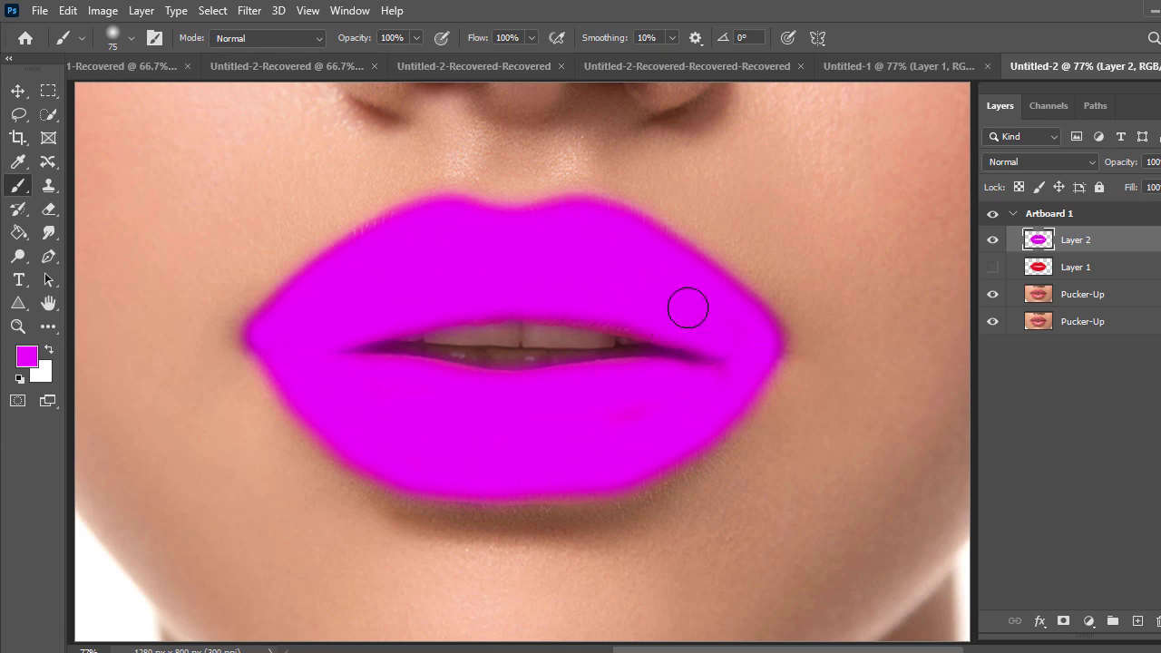
Soften Layer 2's magenta paint with a 5.2-pixel Gaussian Blur.
{"action": "left_click", "coordinate": [250, 13]}
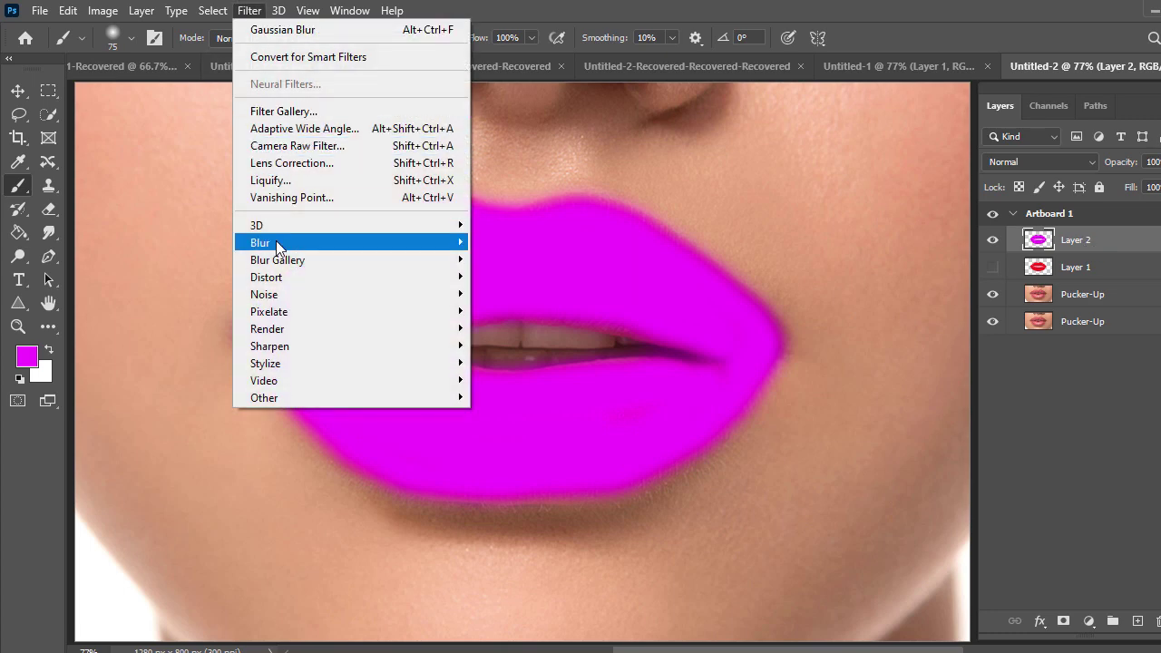
{"action": "mouse_move", "coordinate": [277, 246]}
{"action": "left_click", "coordinate": [527, 311]}
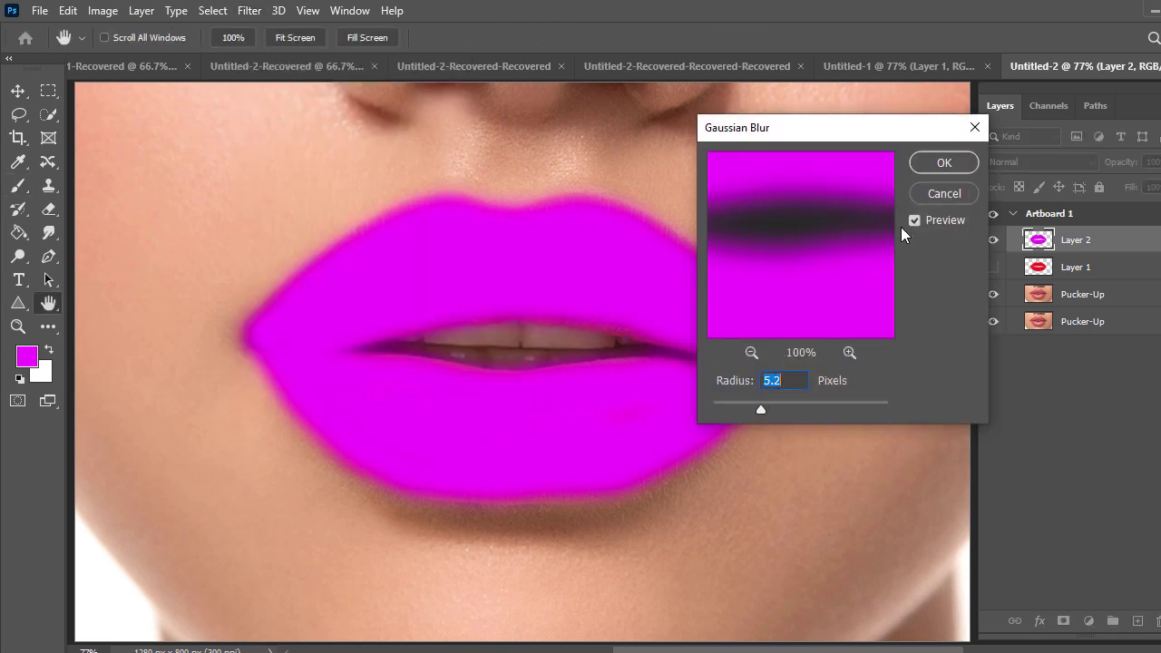
{"action": "left_click", "coordinate": [943, 163]}
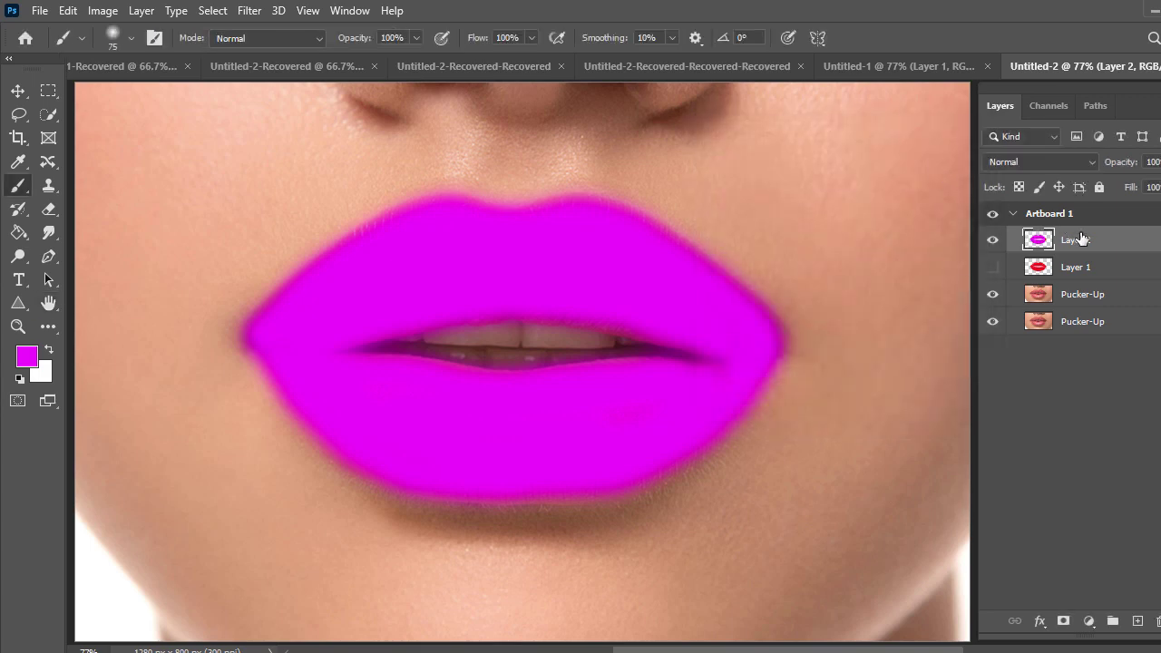
Set Layer 2 to Multiply, then show and re-hide red Layer 1 to compare colours.
{"action": "left_click", "coordinate": [1091, 167]}
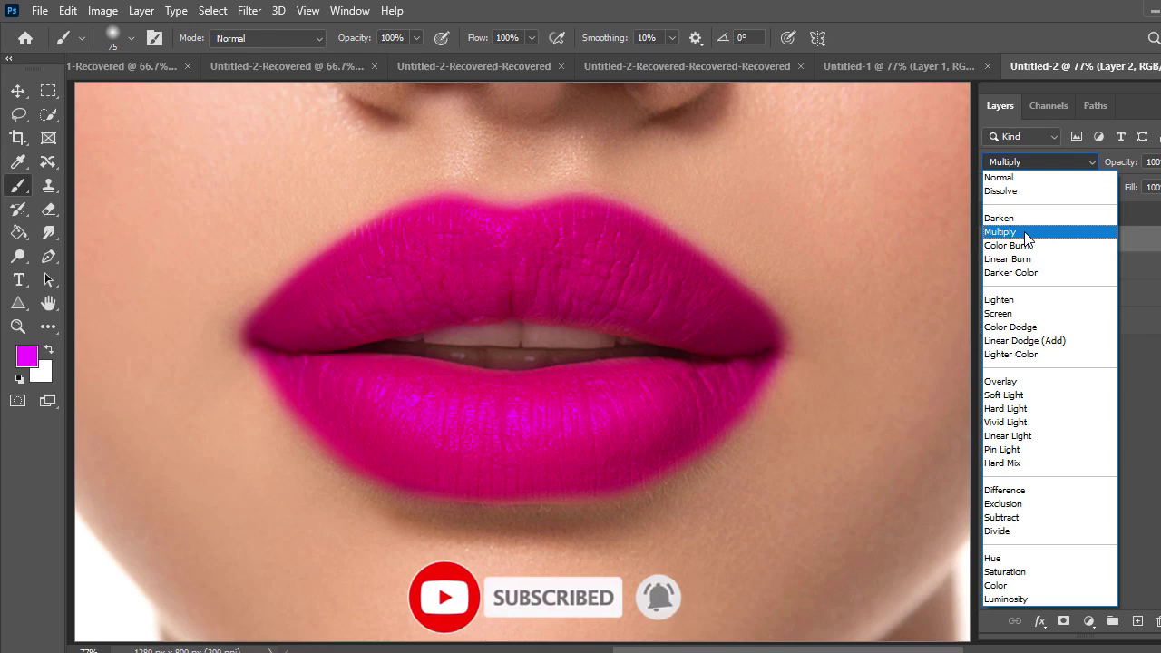
{"action": "left_click", "coordinate": [1025, 236]}
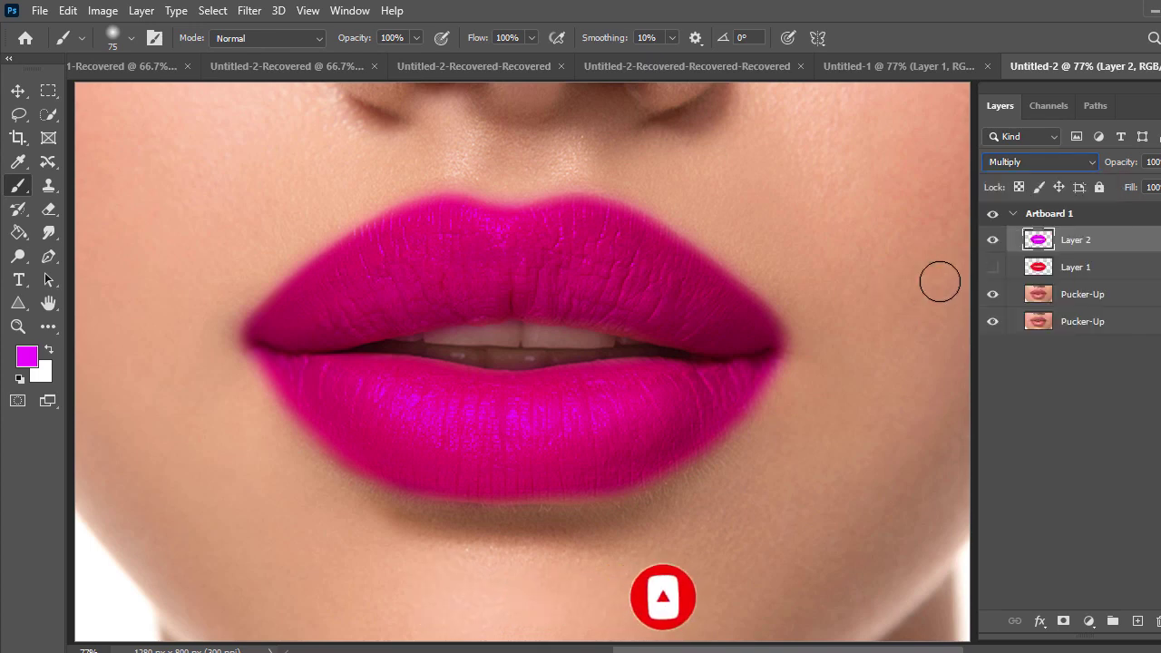
{"action": "left_click", "coordinate": [993, 271]}
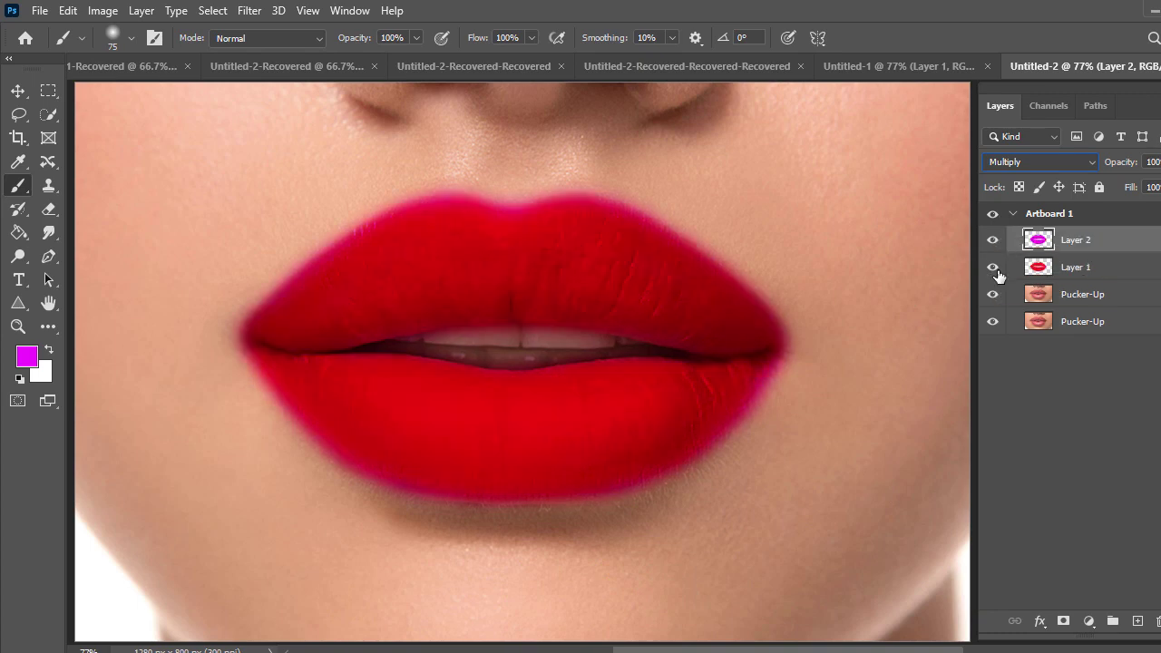
{"action": "left_click", "coordinate": [1001, 270]}
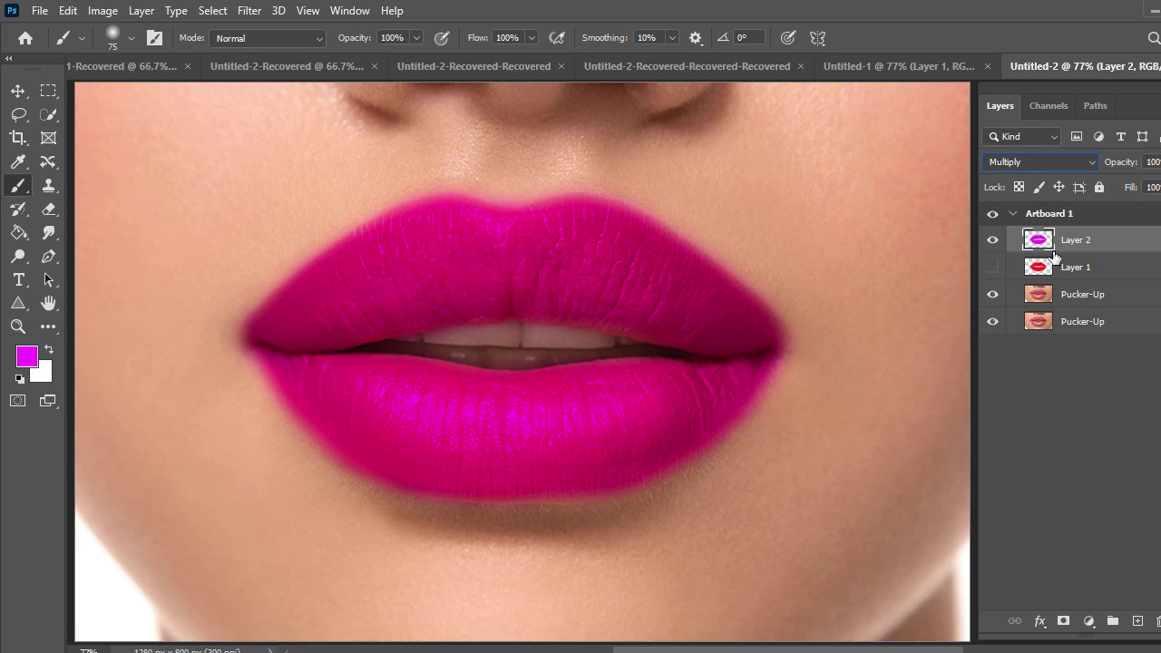